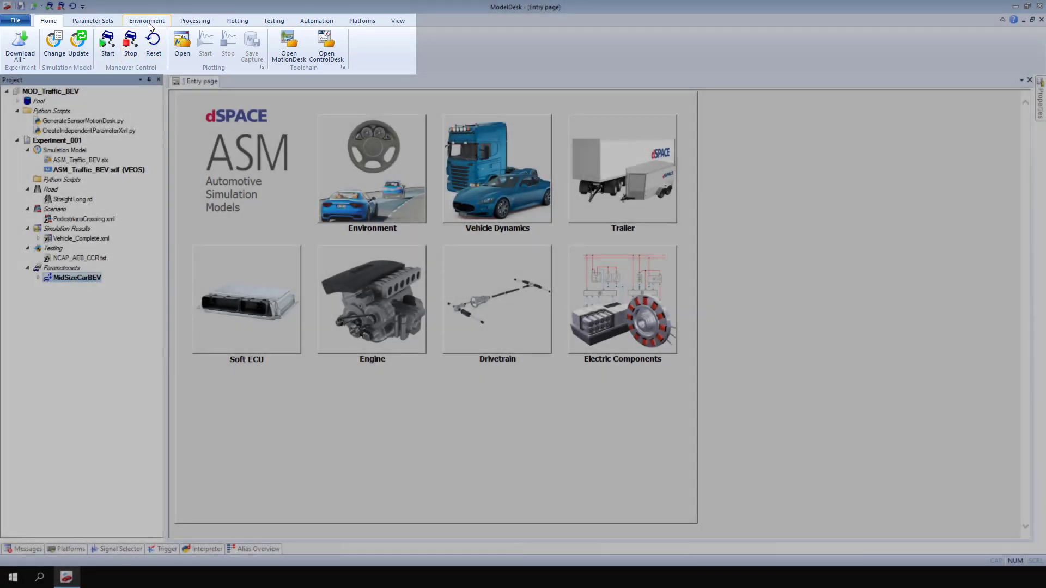
Start a new road network from the Environment Road menu and save it as MyFirstRoad_FourWayJunction.
click(150, 24)
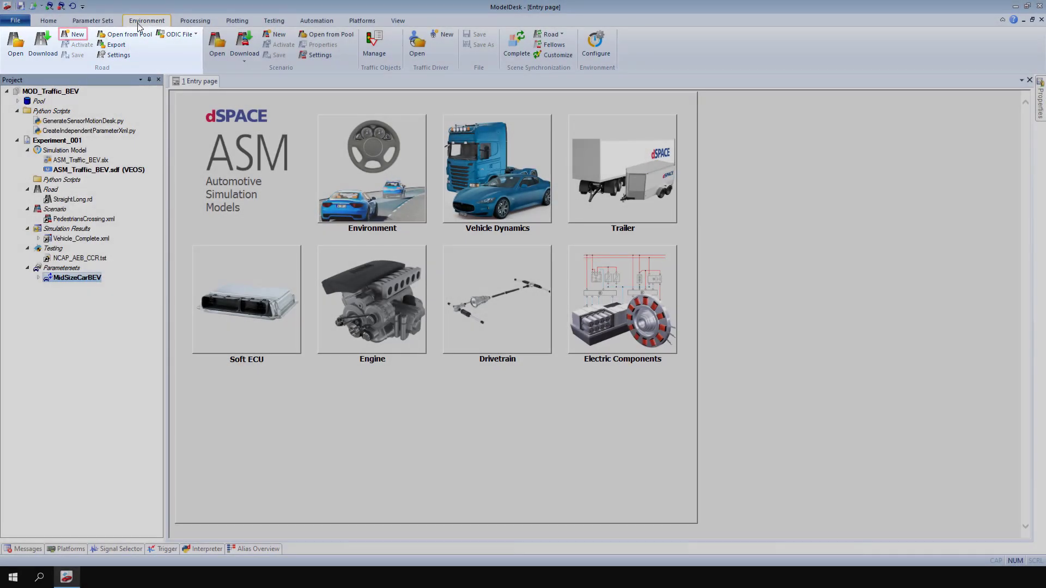
click(73, 35)
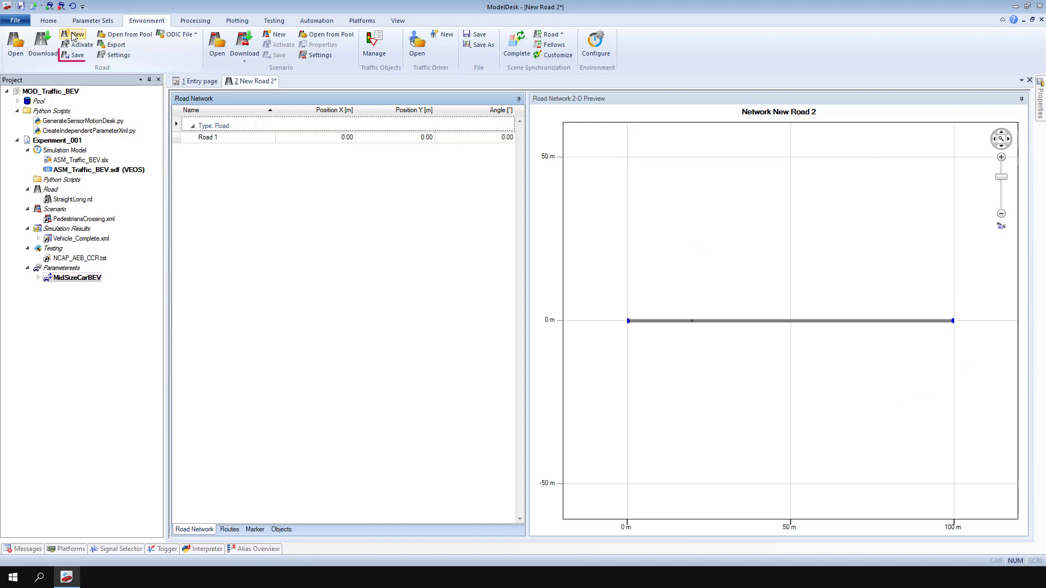
click(77, 55)
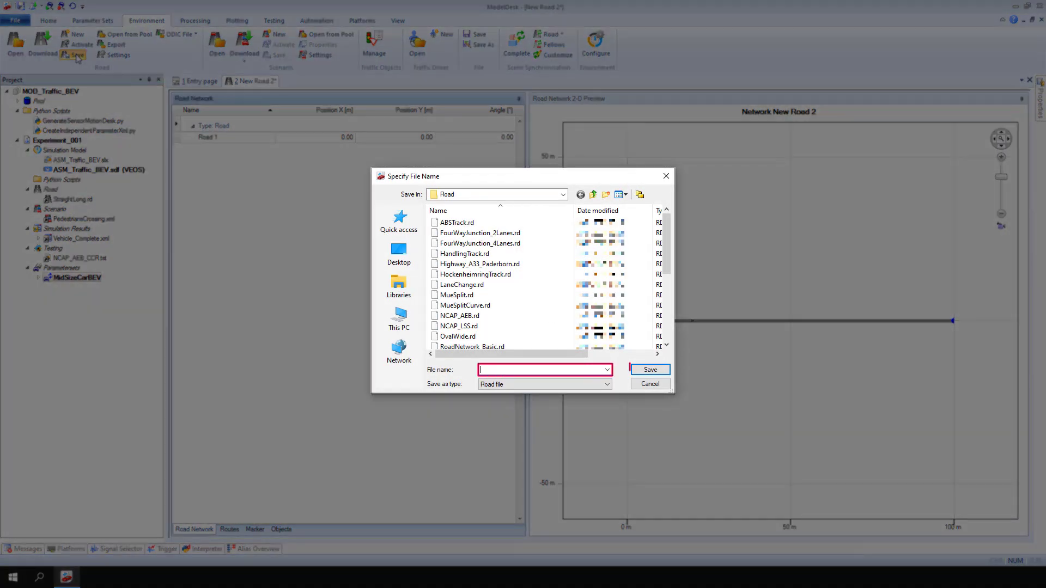
text(MyFirstRoad_FourWayJunction)
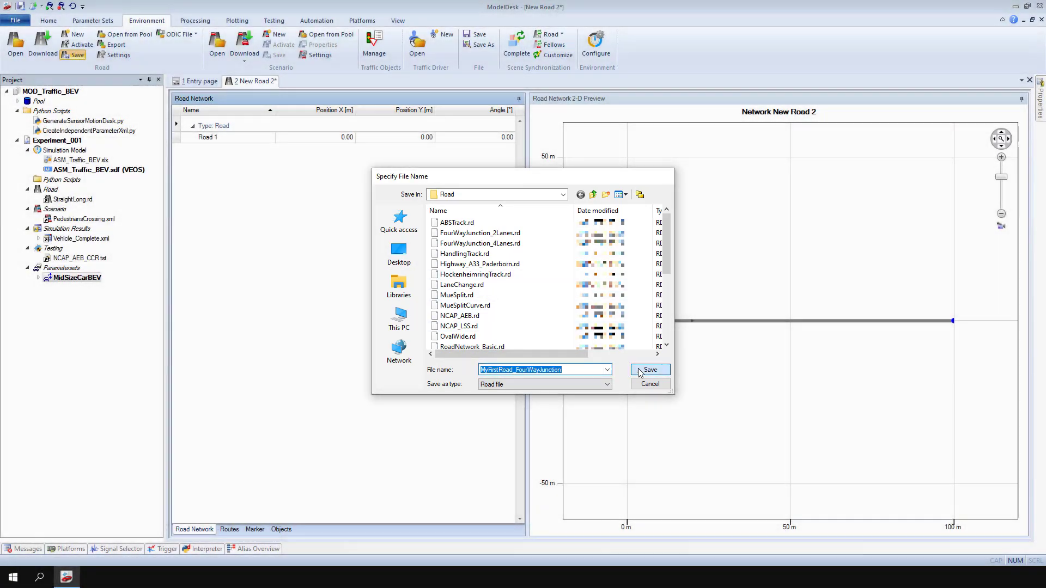
click(640, 372)
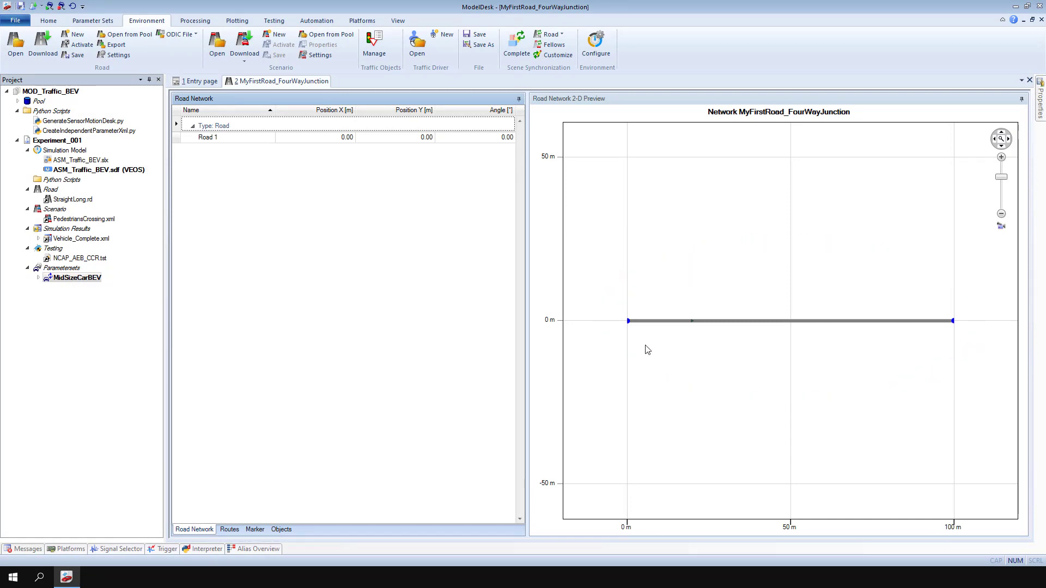
Open Road 1 from the Road Network table in its segment editor.
double_click(651, 325)
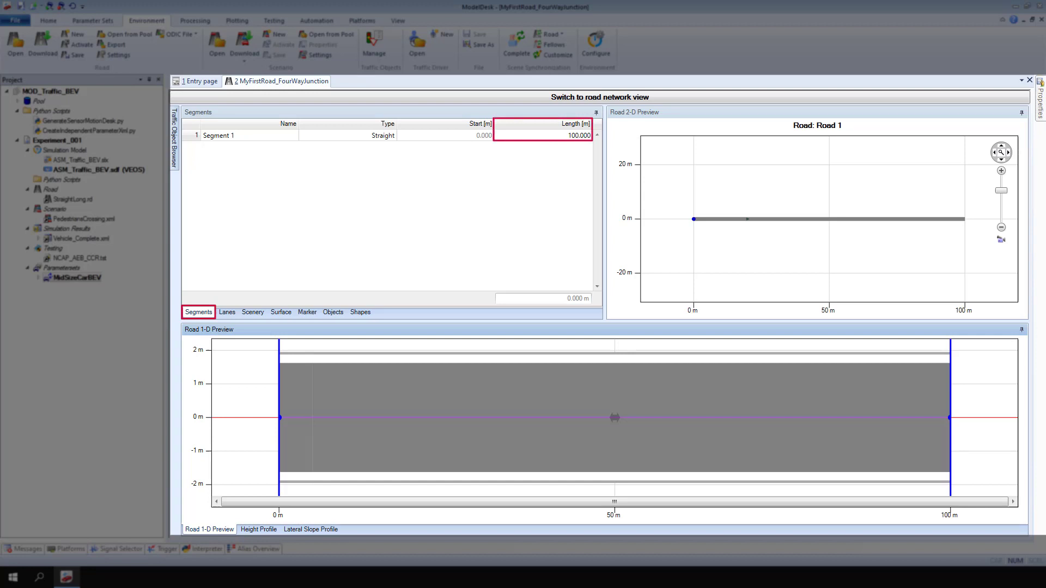
Set Segment 1's length to 300 m, then bring up the road's lane settings.
click(572, 137)
text(300.000)
key(Return)
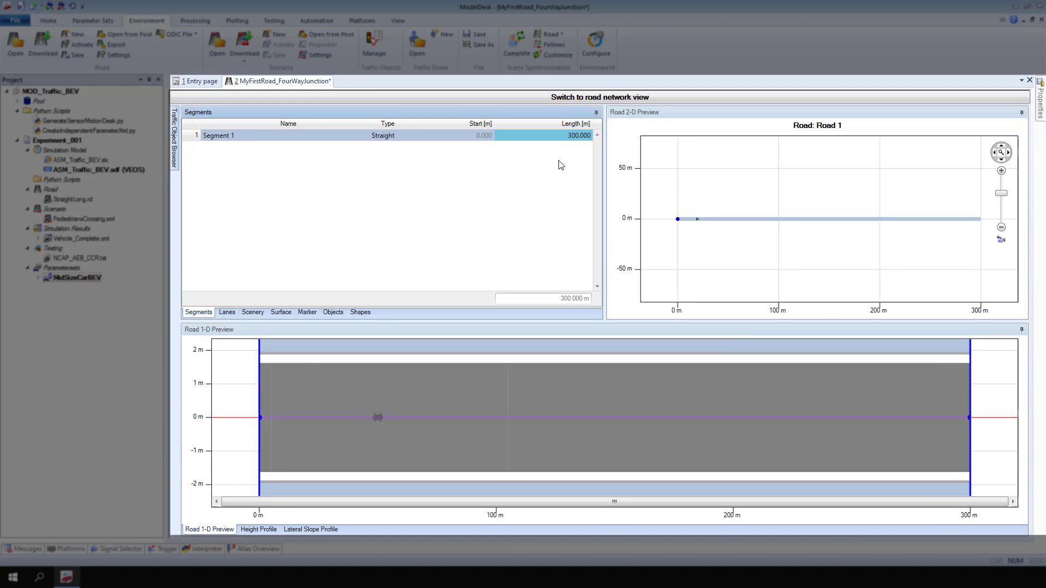
click(227, 313)
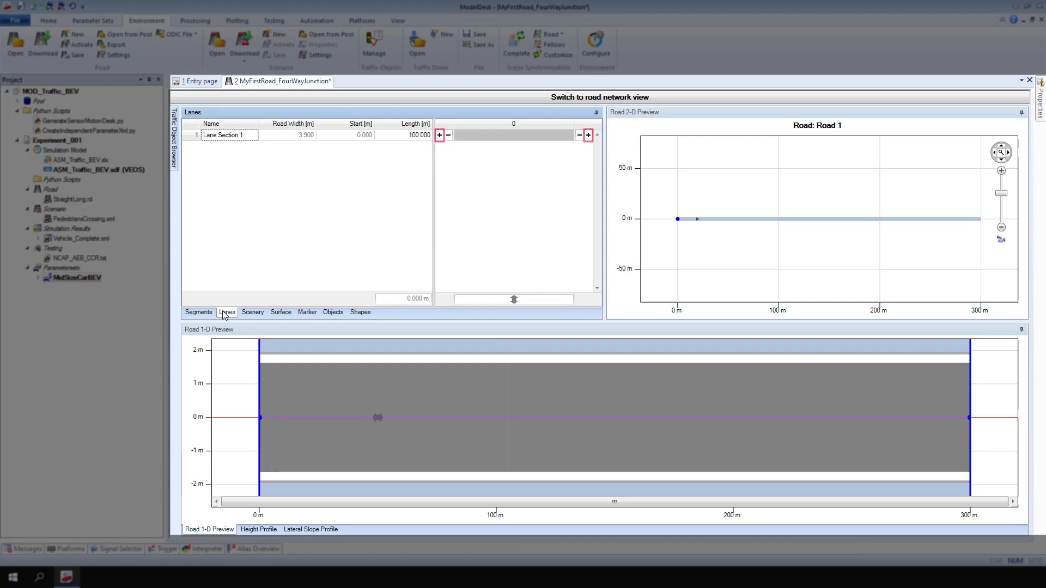
Add lane -1, give lane 0 a Dash right line, and select Lane Section 1.
click(439, 135)
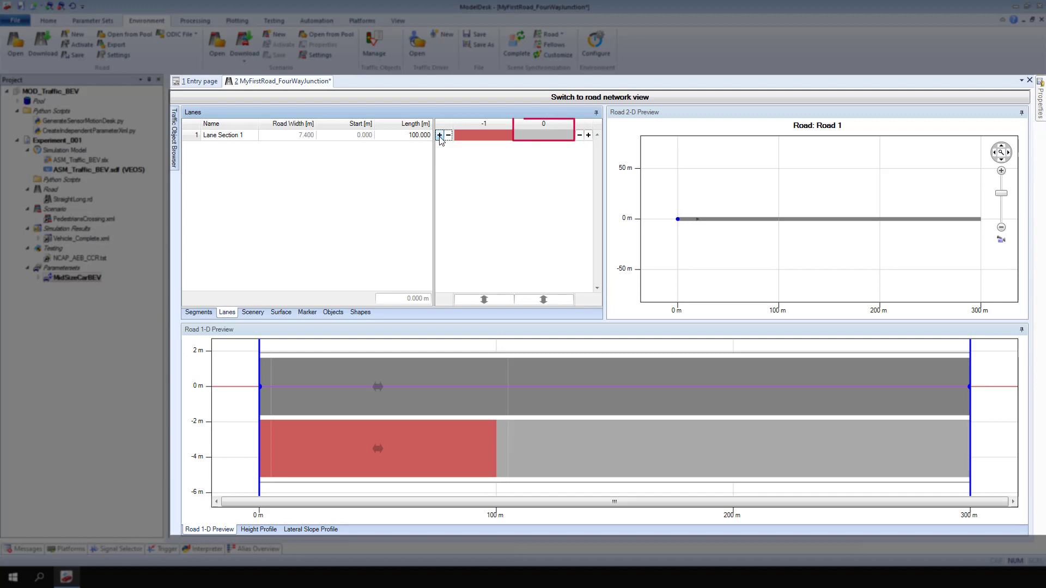
click(555, 136)
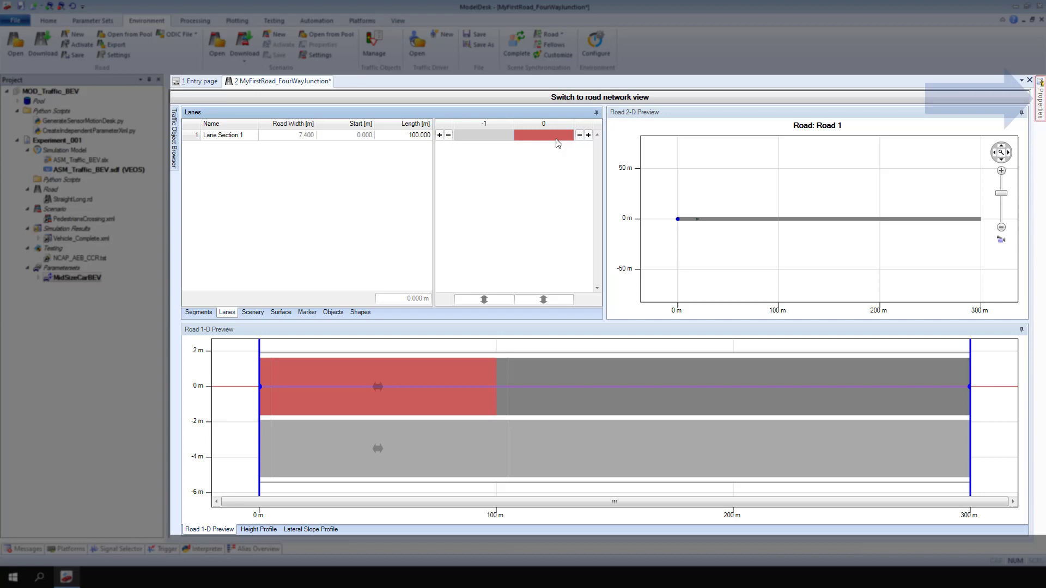
click(1040, 119)
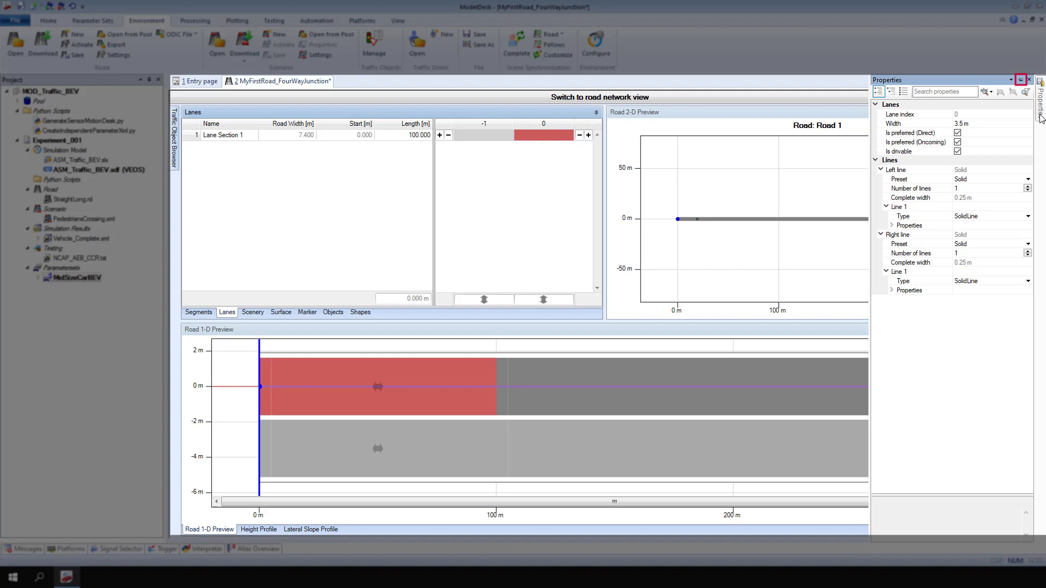
click(1020, 81)
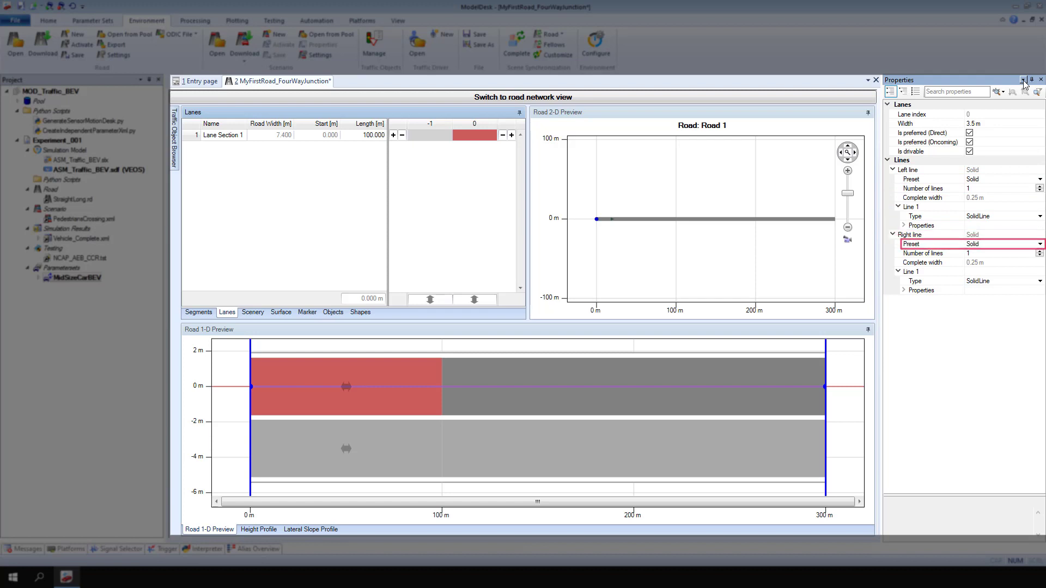
click(1013, 244)
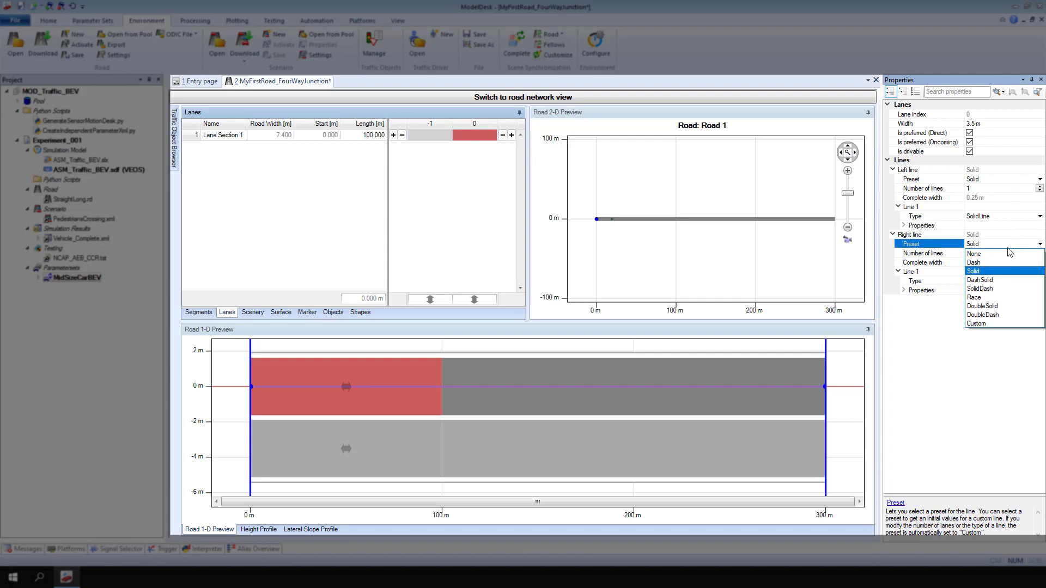
click(1002, 262)
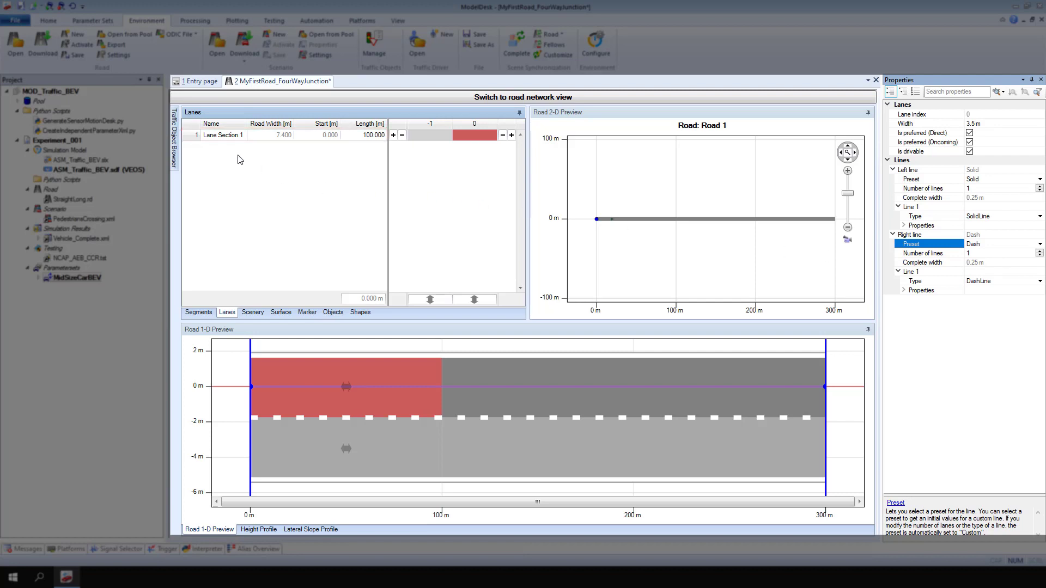
click(221, 140)
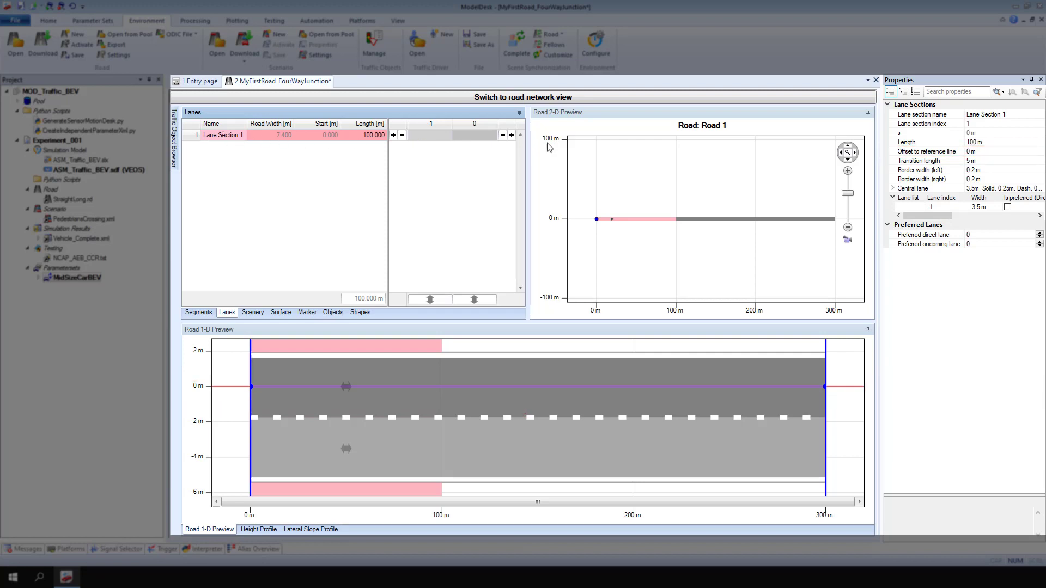
Set the reference-line offset to 1.75 and give Road 1 one direct and one oncoming lane.
click(973, 153)
text(1)
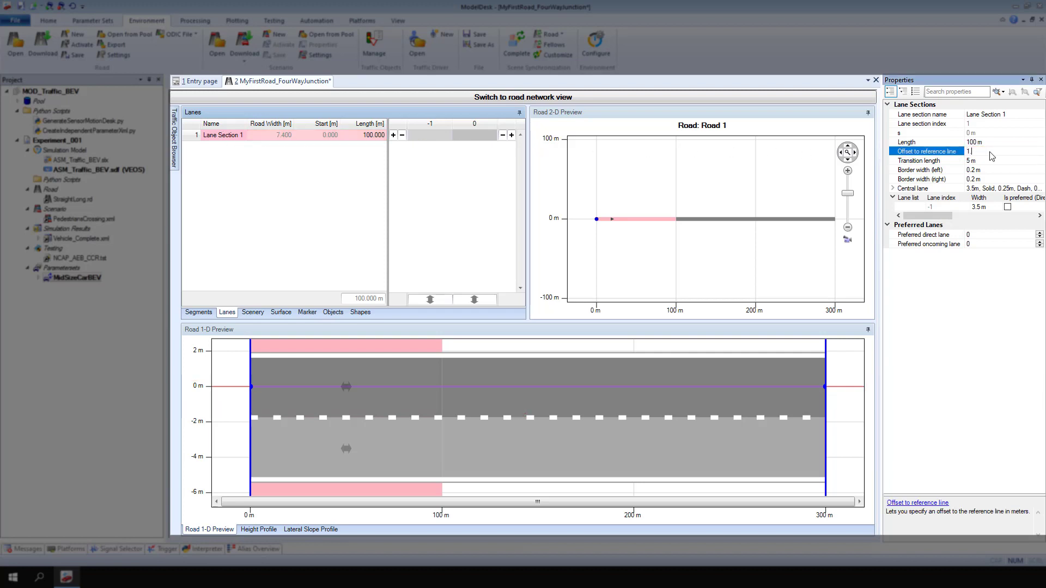
text(.75)
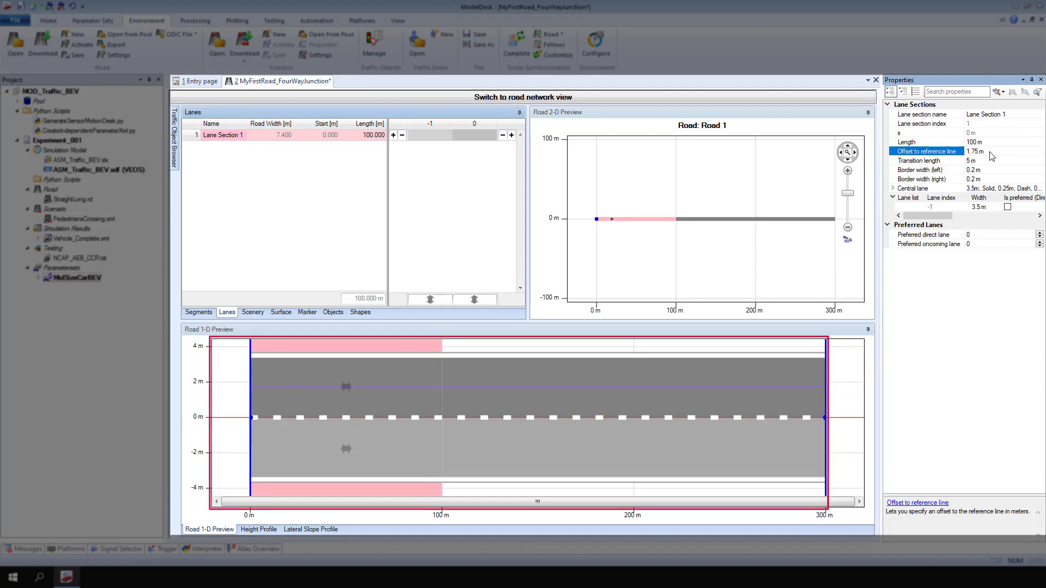
click(622, 388)
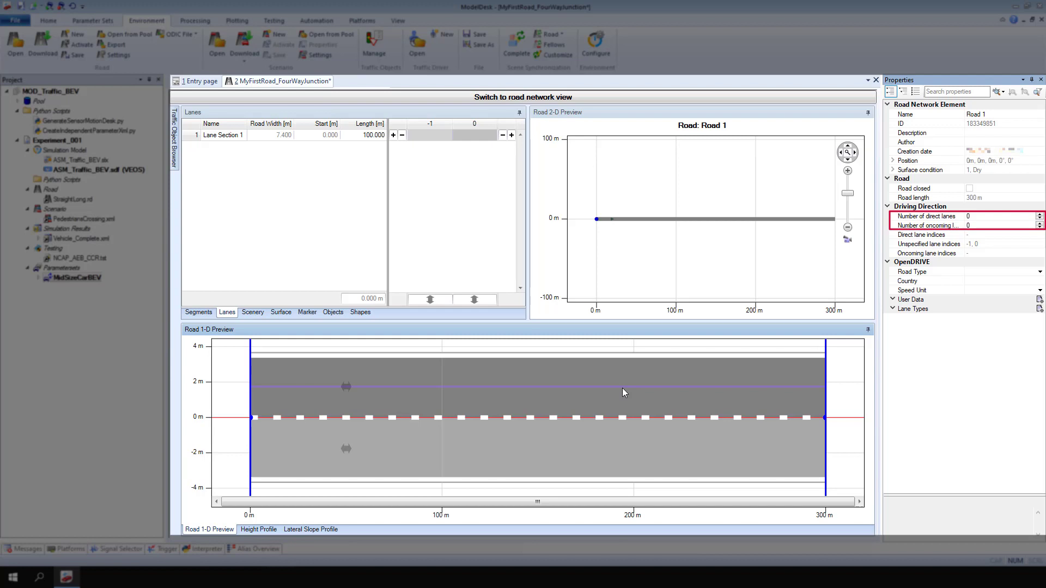
click(974, 217)
text(1)
click(976, 225)
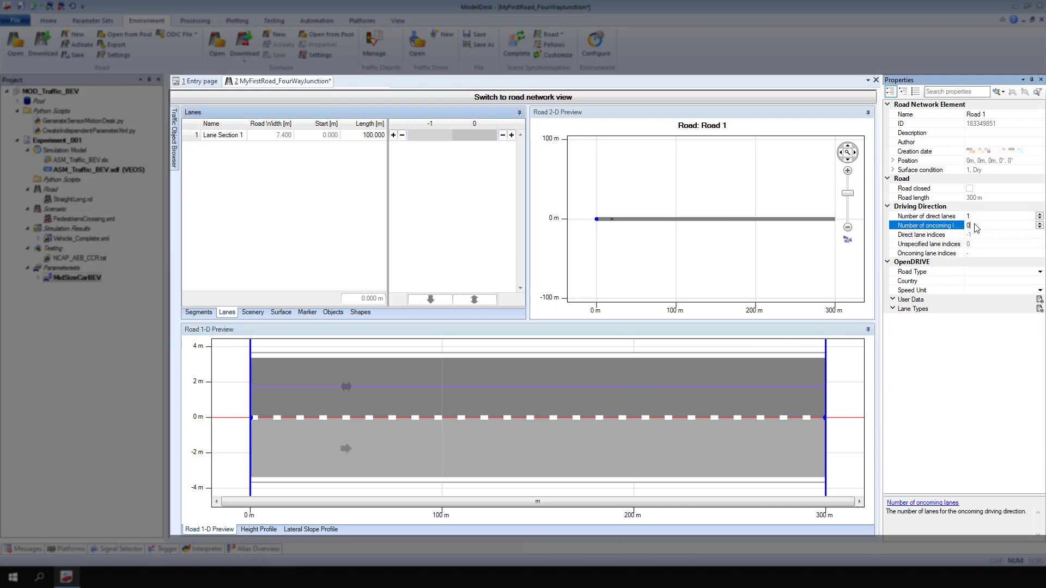
text(1)
click(961, 326)
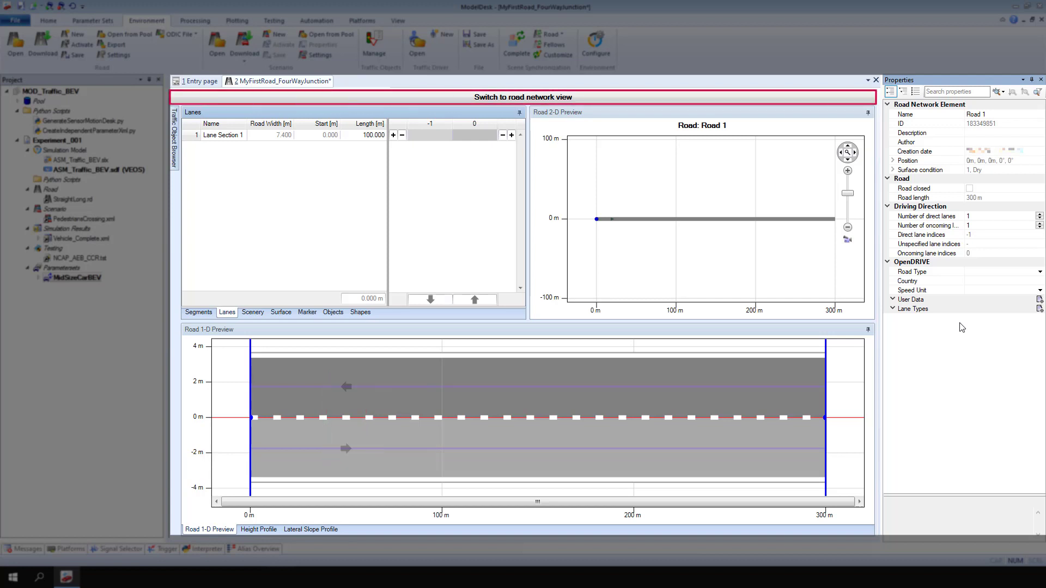
Back in the road network view, add Junction 1 with four connections.
click(677, 98)
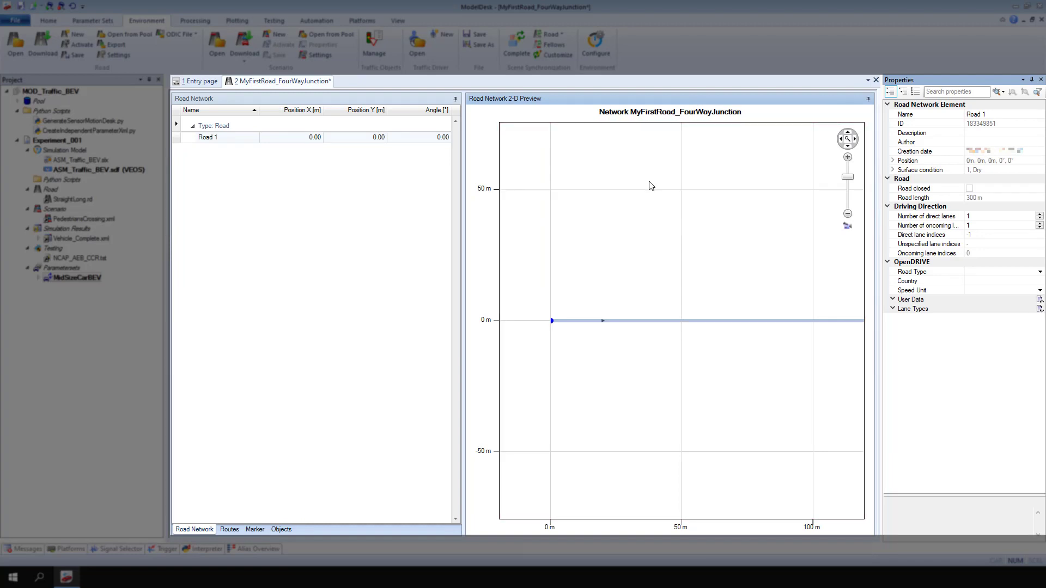
right_click(624, 260)
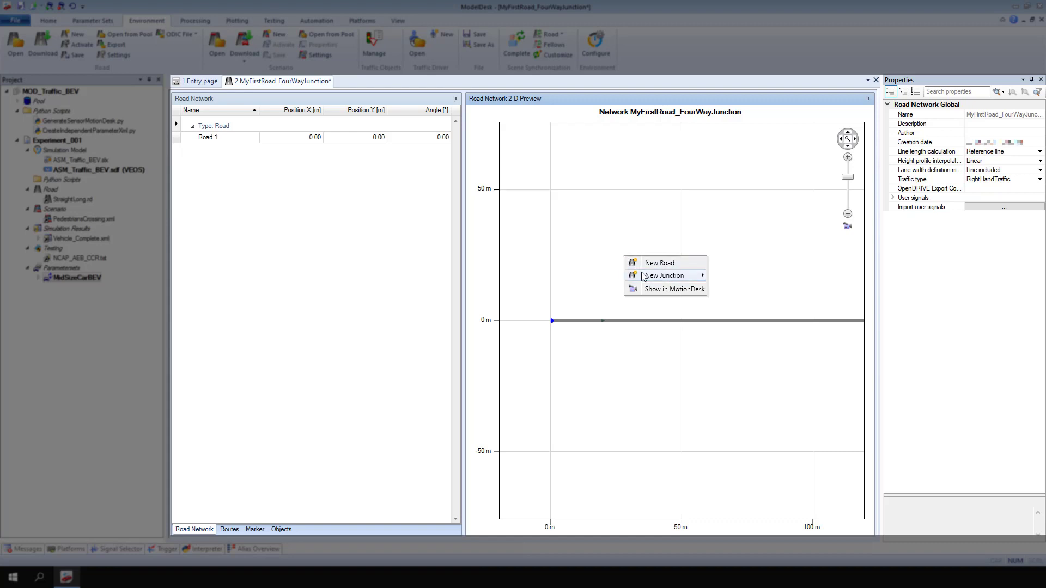
mouse_move(663, 275)
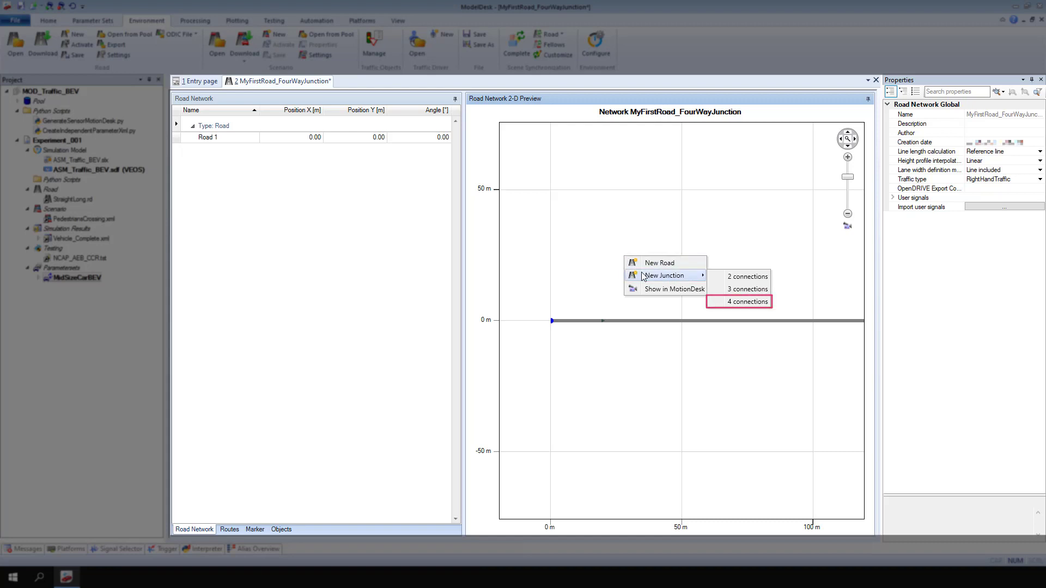
click(720, 304)
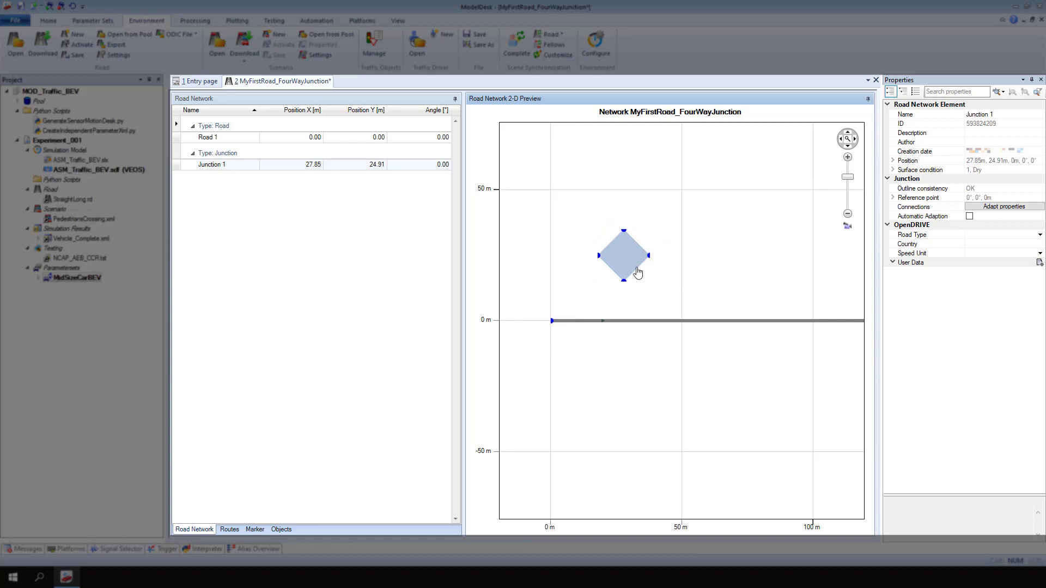
Drag Junction 1 onto Road 1's start point so it snaps at X -10 m, Y 0.
drag(626, 270, 527, 327)
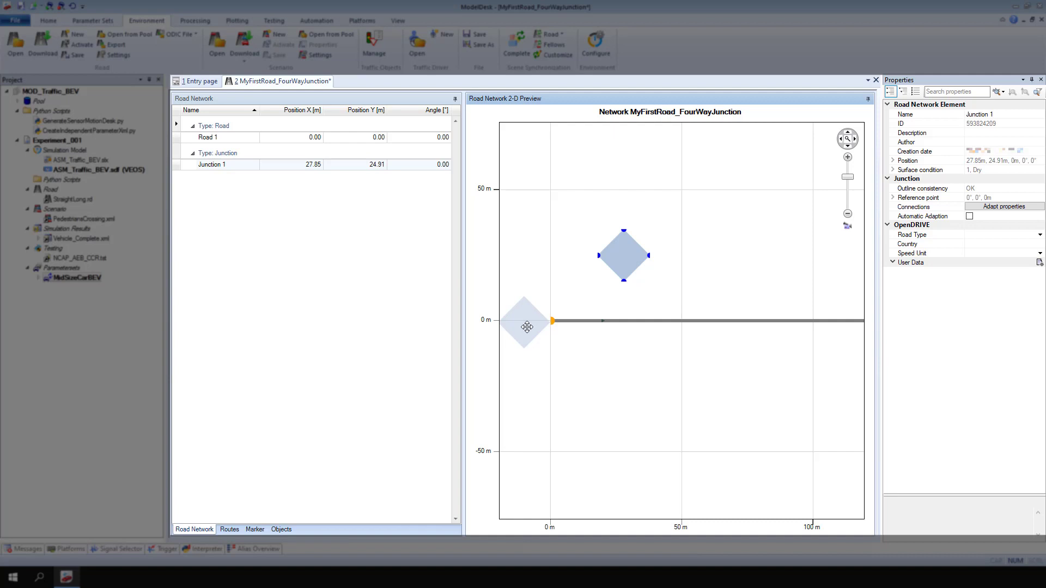
drag(527, 327, 527, 327)
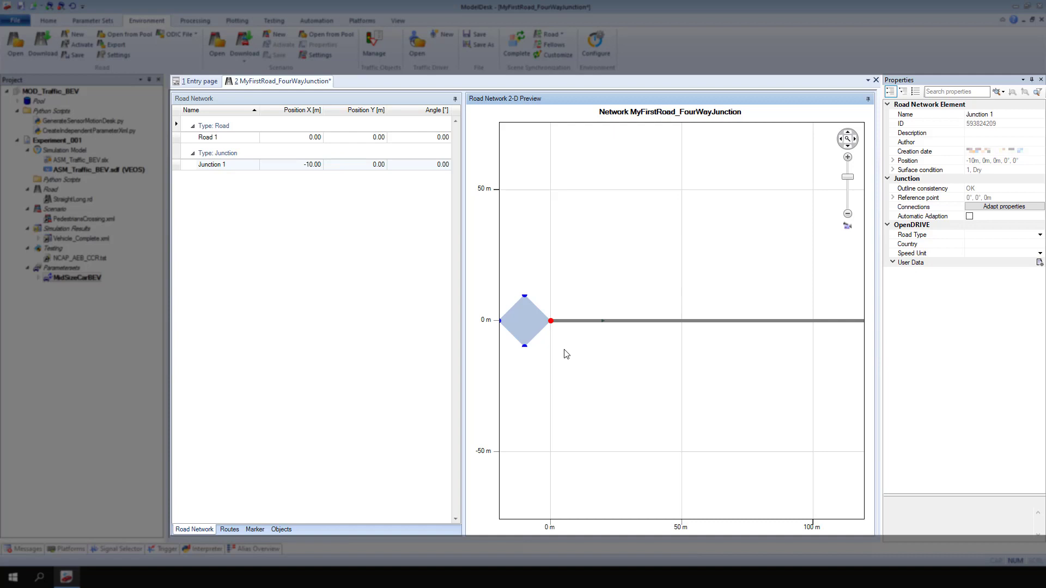
scroll(564, 354, down, 2)
scroll(595, 378, down, 2)
scroll(596, 379, up, 1)
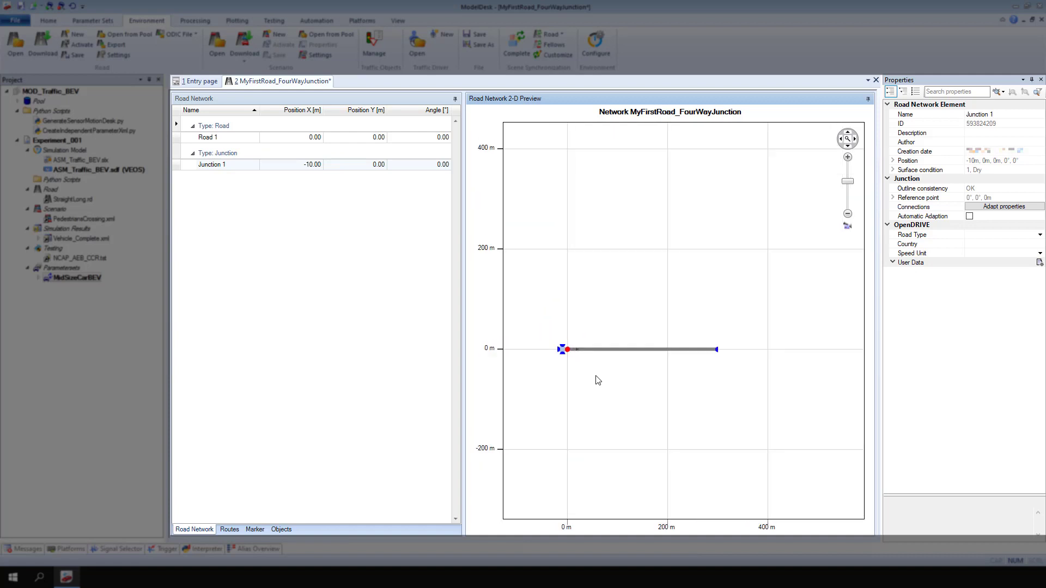
scroll(597, 379, up, 1)
scroll(597, 381, up, 1)
mouse_move(596, 380)
mouse_down()
mouse_move(727, 380)
mouse_move(671, 373)
mouse_up()
scroll(729, 379, down, 1)
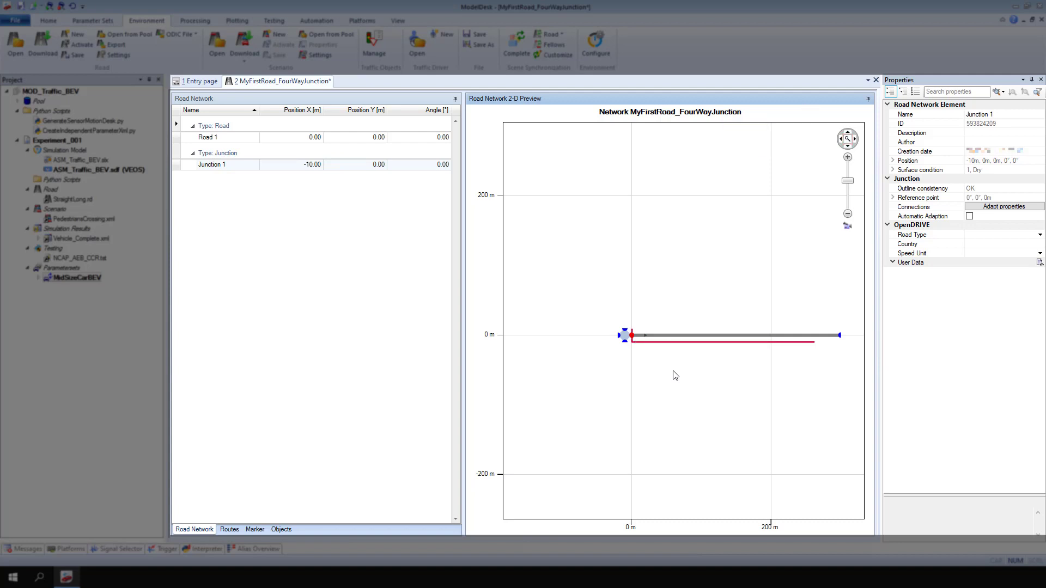
Copy Road 1 and attach the first pasted copy north of Junction 1.
right_click(675, 340)
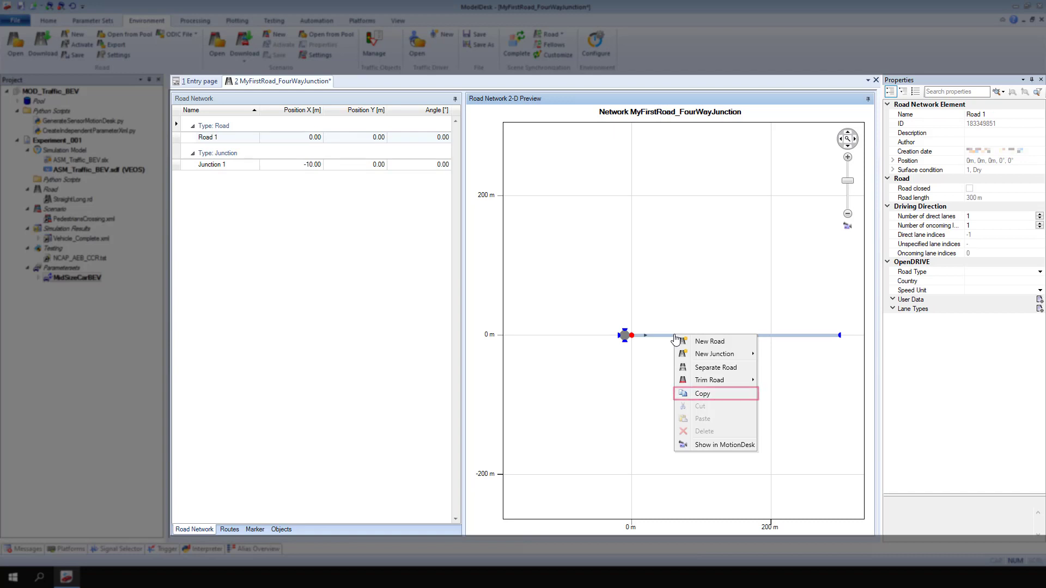
click(684, 396)
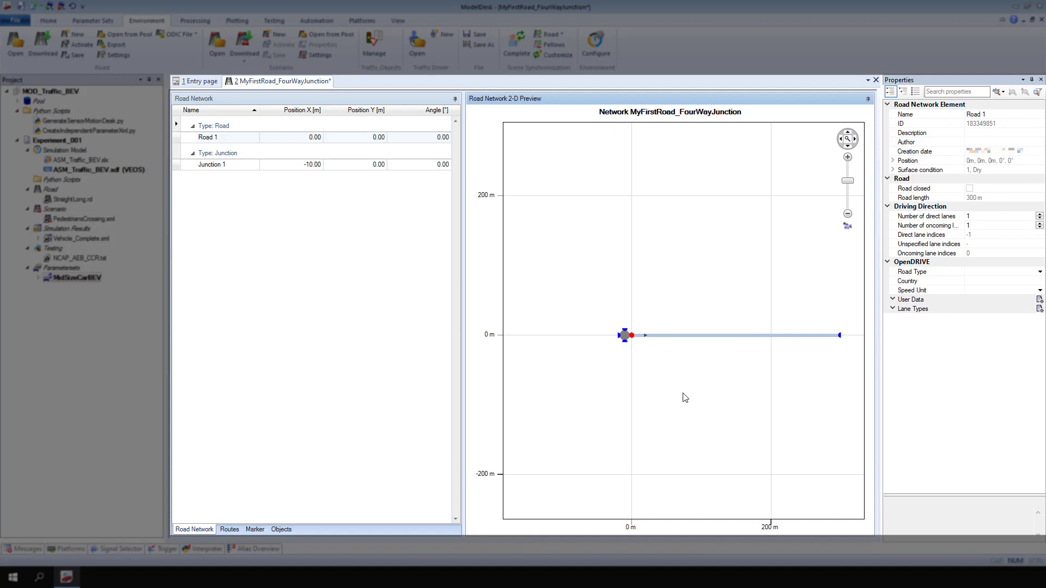
right_click(684, 397)
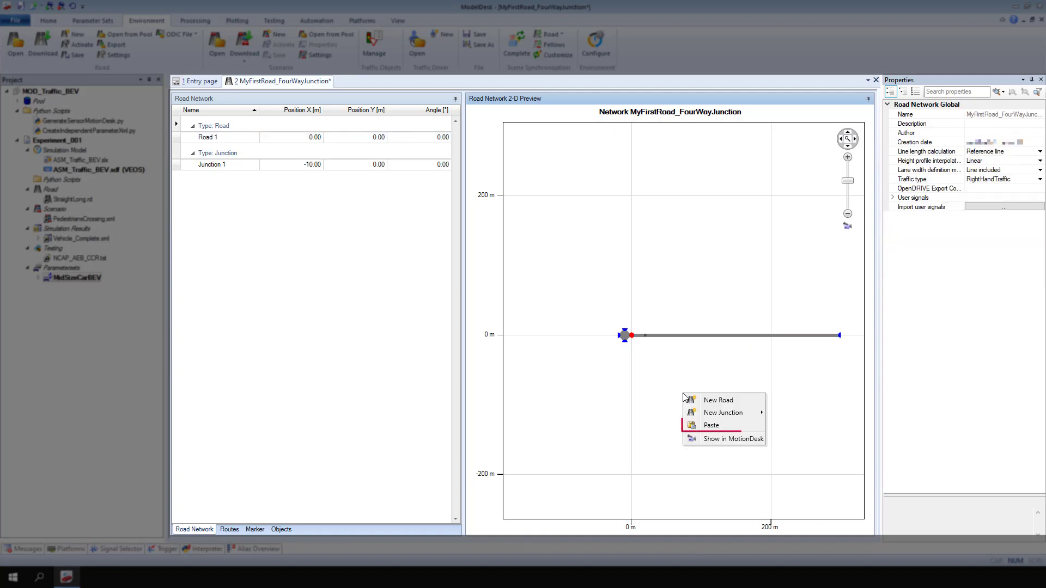
click(696, 425)
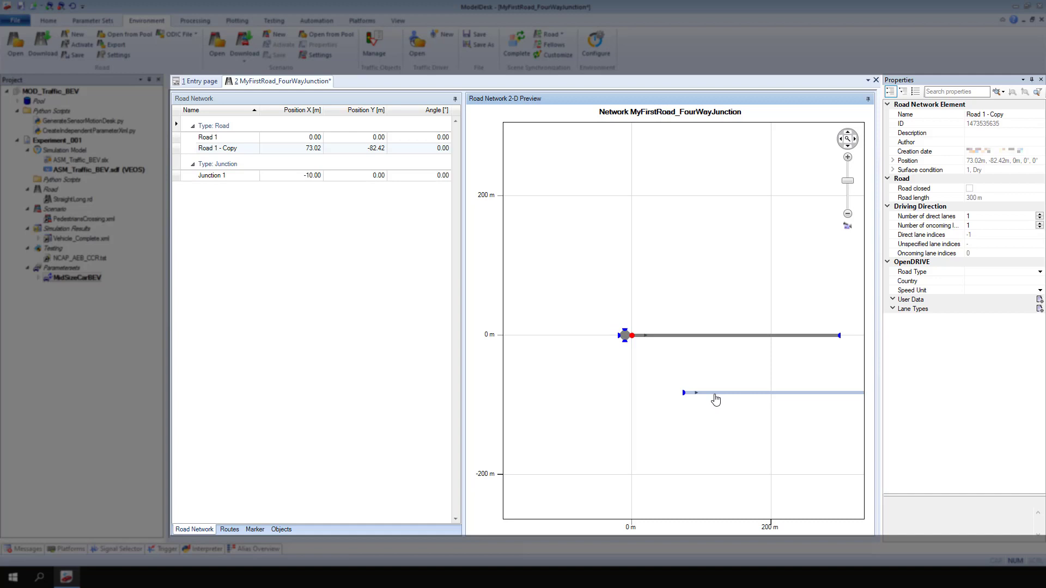
mouse_move(713, 392)
mouse_down()
mouse_move(689, 345)
mouse_move(655, 327)
mouse_up()
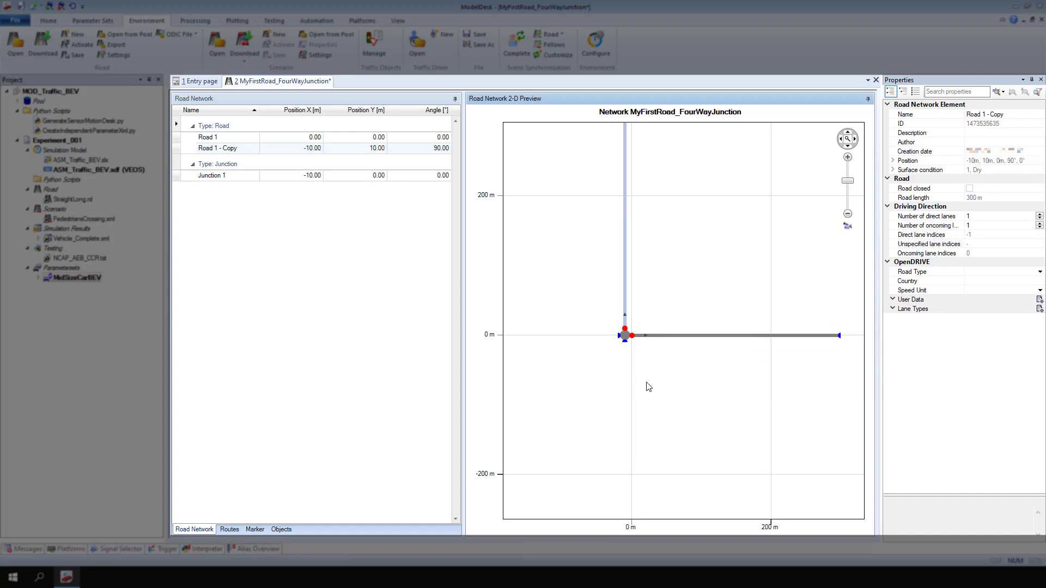
Paste two more copies of Road 1, attaching them west and south of the junction.
right_click(647, 386)
click(666, 412)
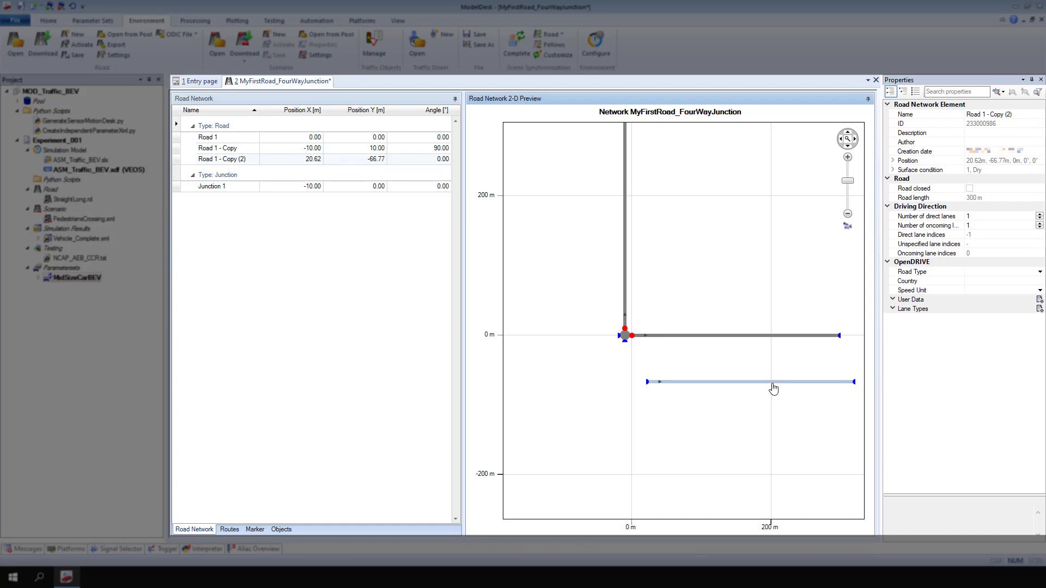
mouse_move(772, 387)
mouse_down()
mouse_move(530, 341)
mouse_move(536, 334)
mouse_up()
right_click(672, 415)
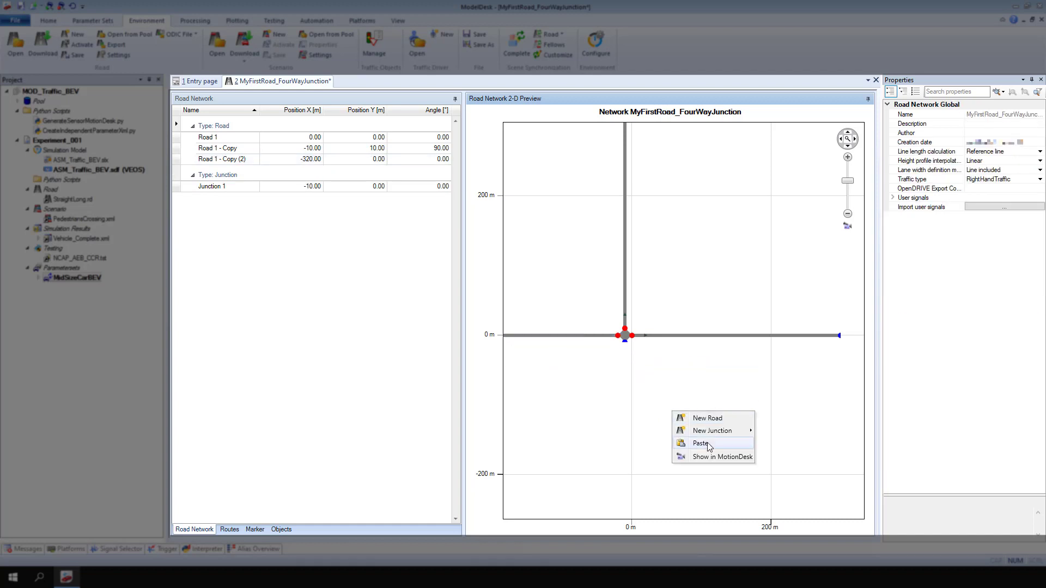
click(703, 444)
mouse_move(802, 409)
mouse_down()
mouse_move(577, 343)
mouse_move(704, 414)
mouse_up()
scroll(707, 416, down, 1)
scroll(751, 357, down, 1)
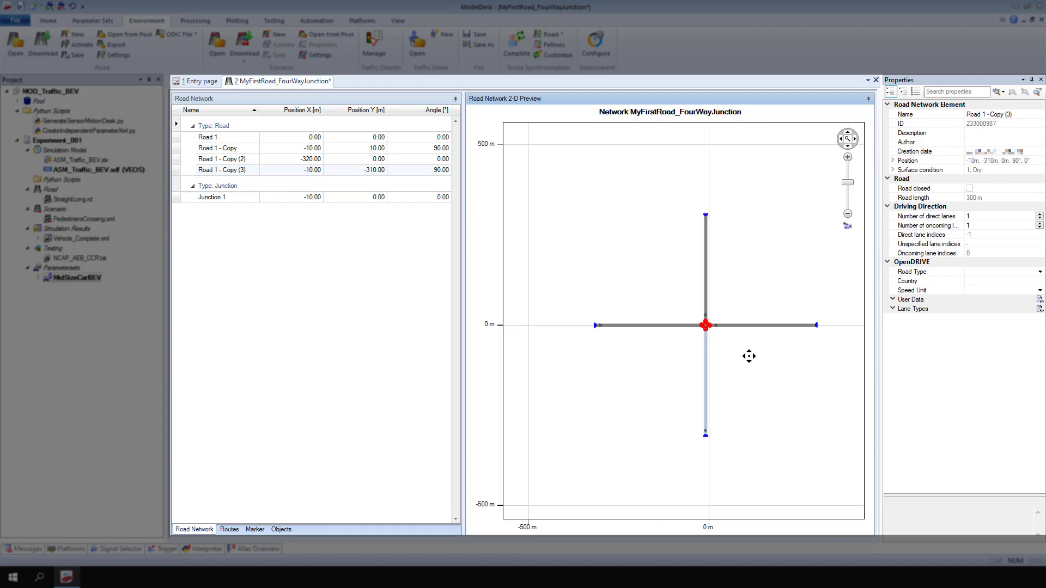
scroll(725, 343, down, 1)
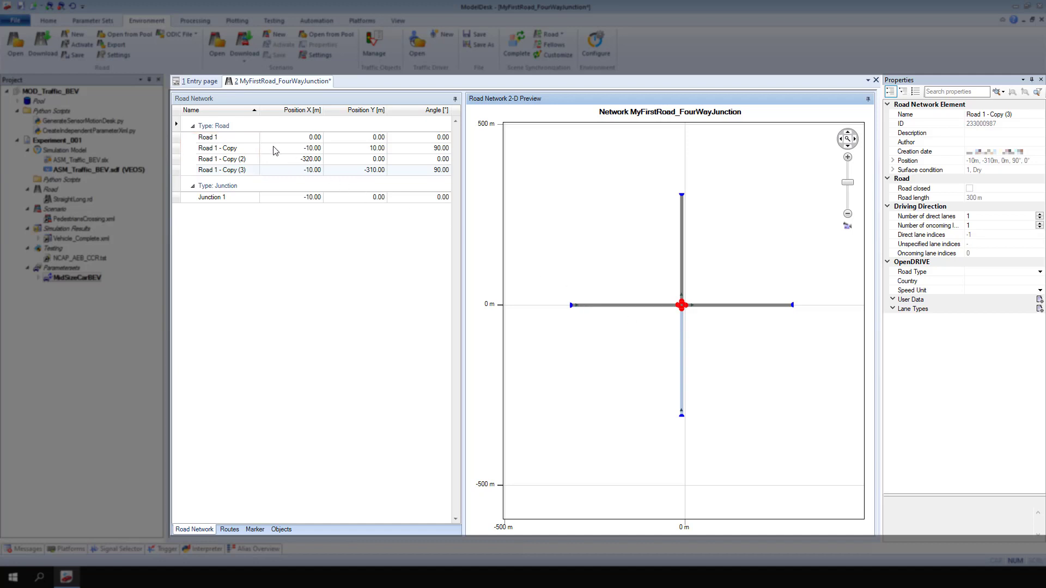
Rename the roads in the Road Network list, starting by clearing Road 1's name.
click(241, 138)
click(242, 139)
key(BackSpace)
key(BackSpace)
key(BackSpace)
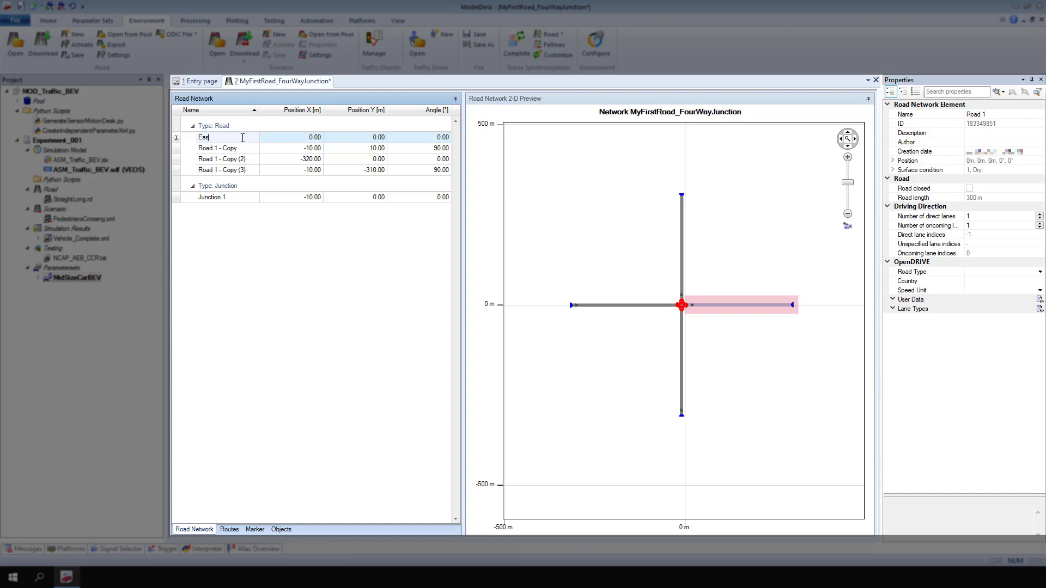
text(East Road)
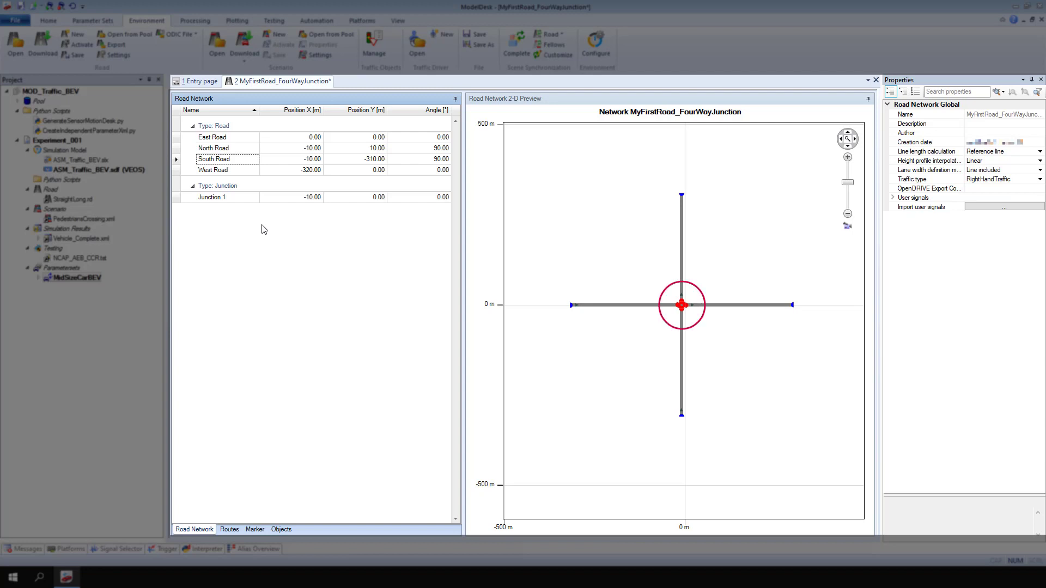
click(691, 328)
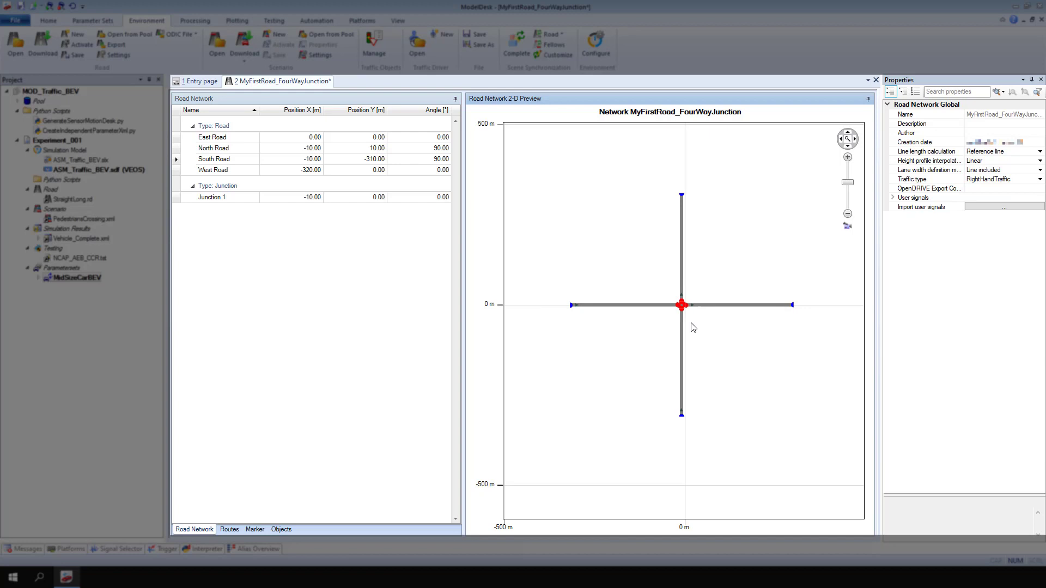
scroll(691, 327, up, 2)
scroll(691, 327, up, 2)
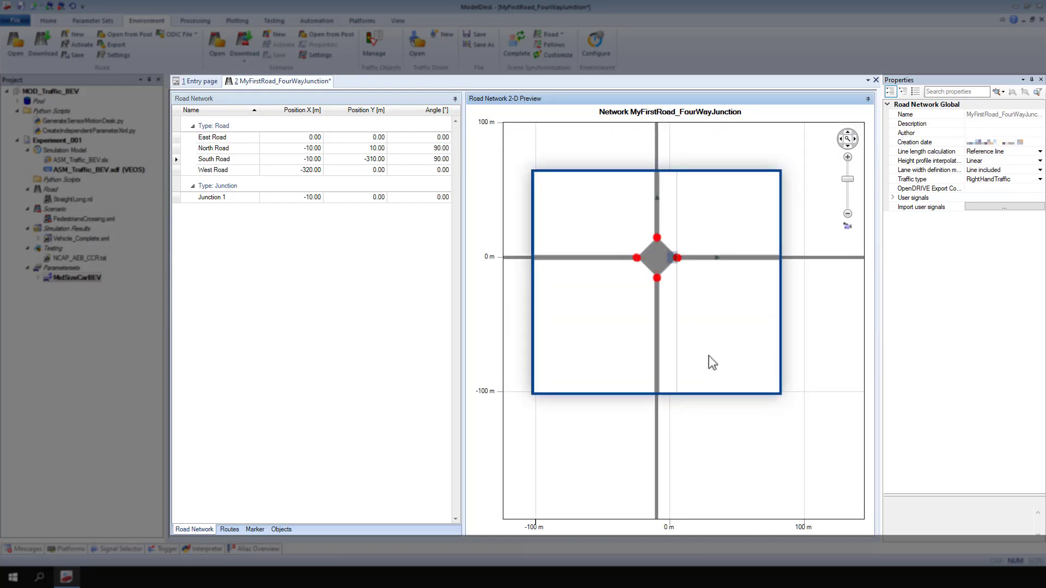
Check Junction 1's east connection point consistency and adapt its properties to East Road.
click(669, 262)
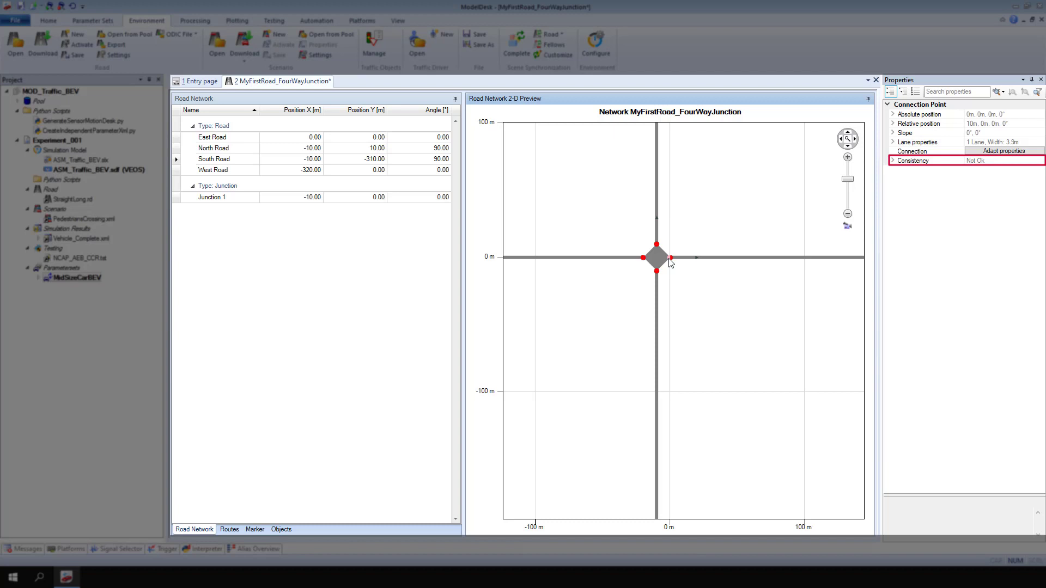
click(892, 162)
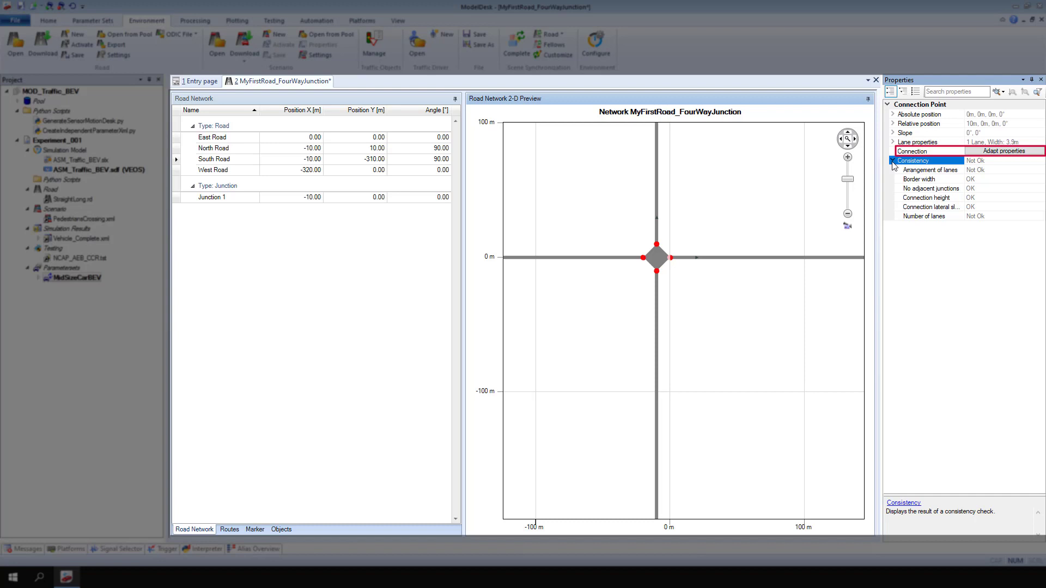
click(972, 156)
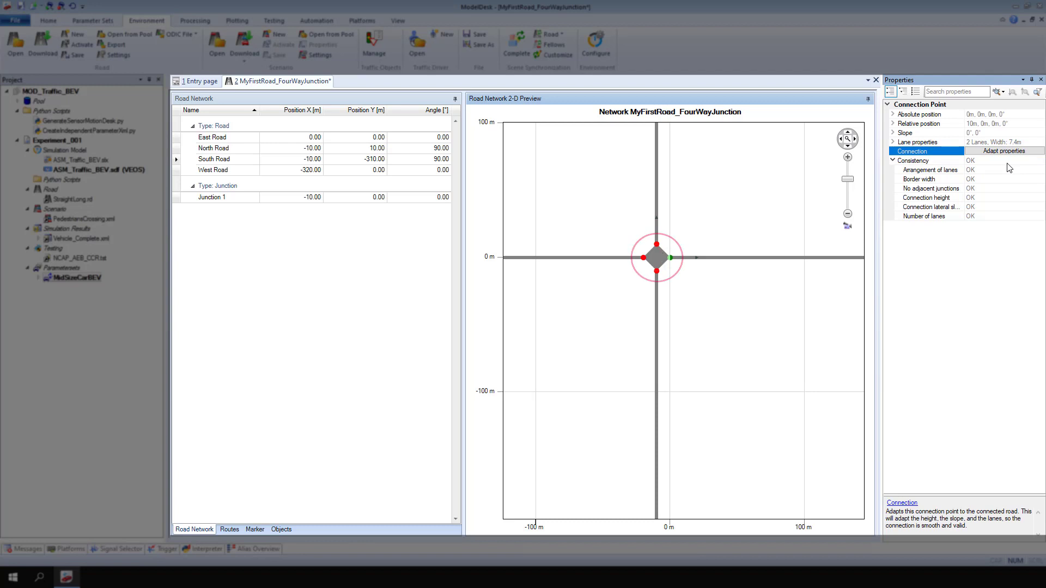
Adapt Junction 1's connection properties so all four road connection points turn green.
click(656, 261)
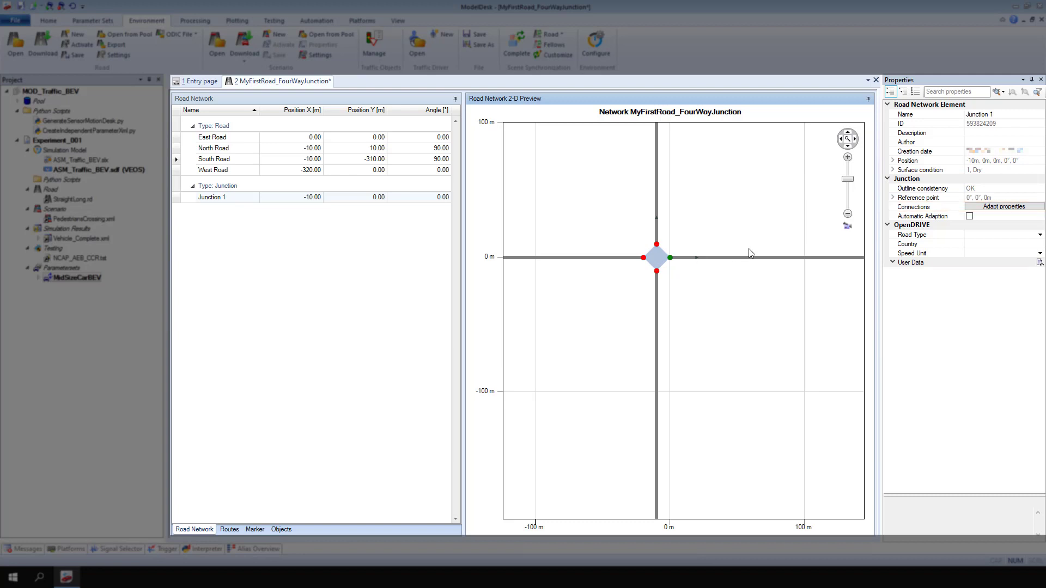
click(968, 209)
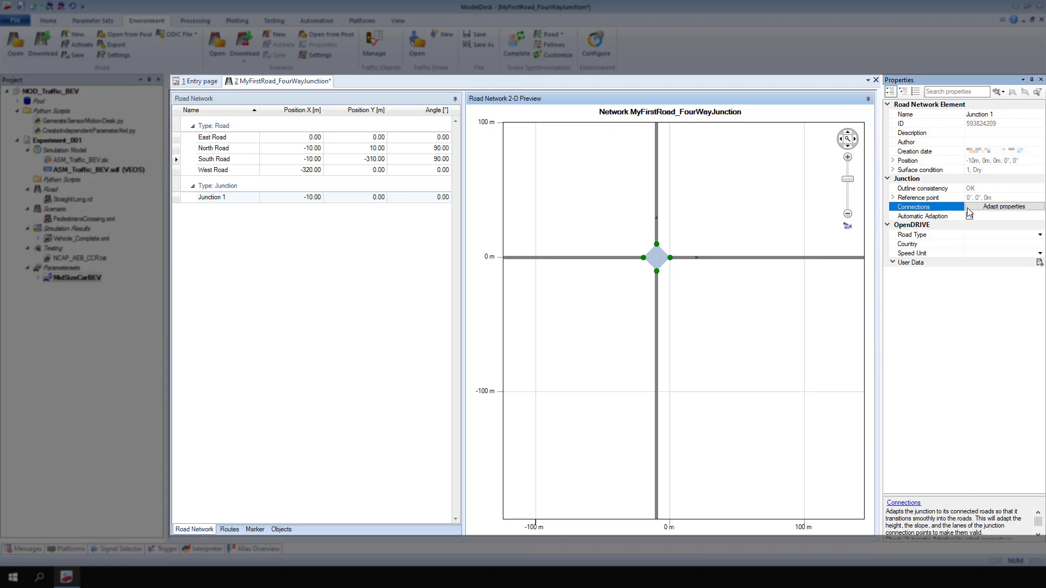
click(968, 209)
scroll(698, 304, down, 2)
scroll(699, 304, down, 3)
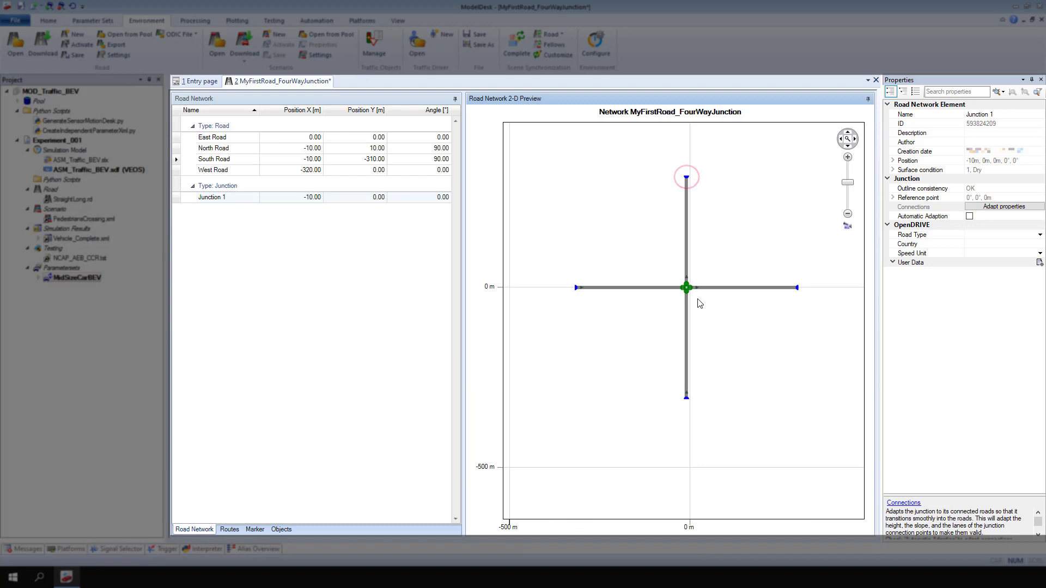
Connect North Road's outer end to West Road's end.
right_click(686, 182)
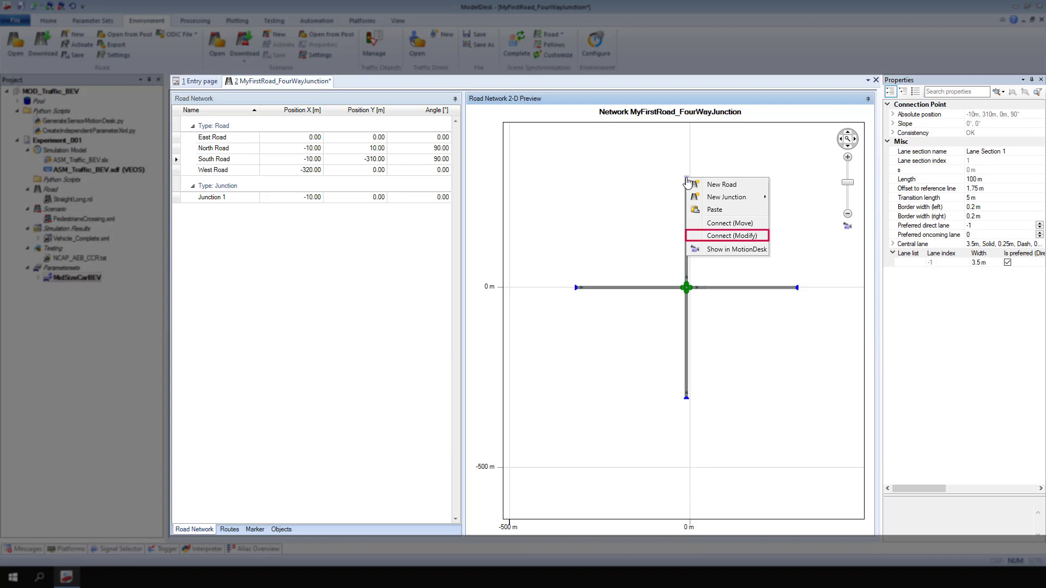
click(703, 237)
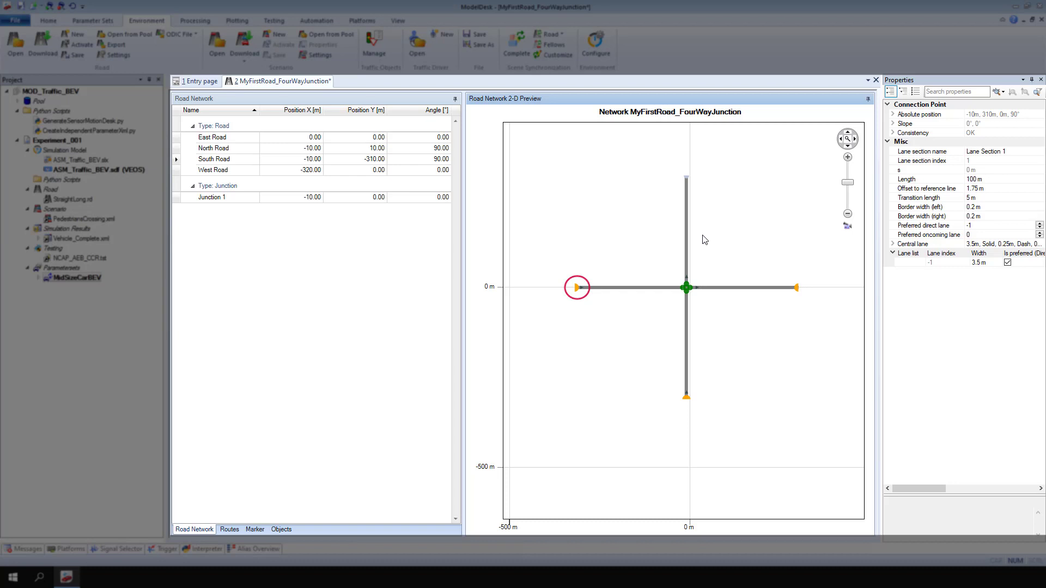
click(576, 290)
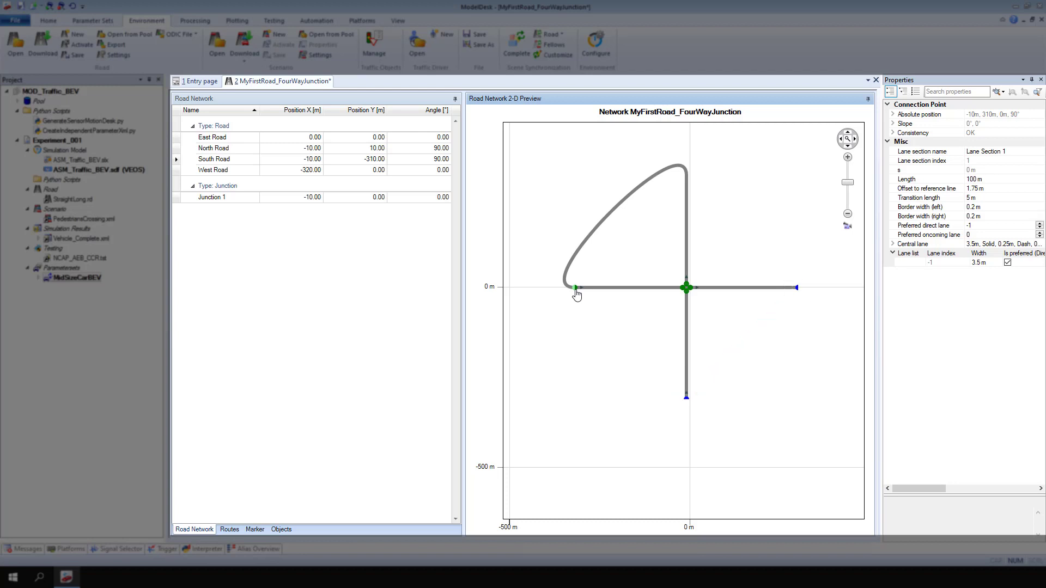
Connect East Road's outer end to South Road's end.
right_click(797, 289)
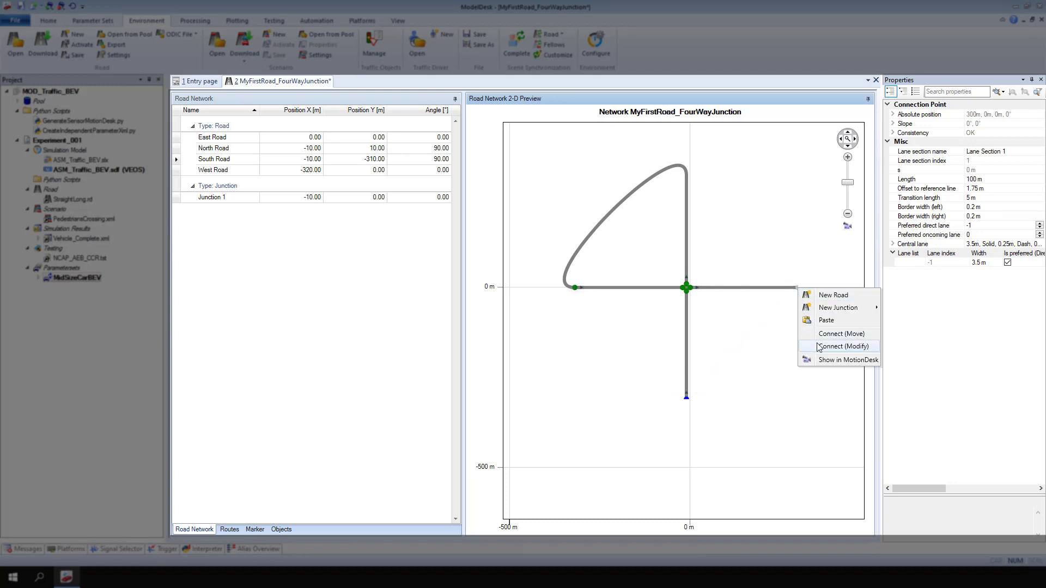
click(843, 347)
click(686, 401)
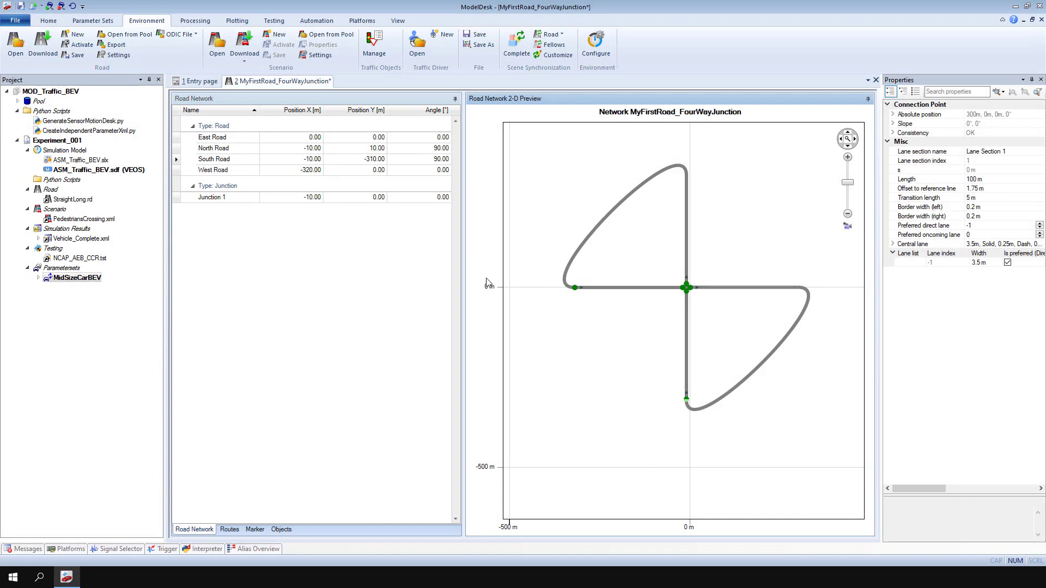
Save MyFirstRoad_FourWayJunction.rd and activate it as Experiment_001's road, replacing StraightLong.rd.
click(77, 55)
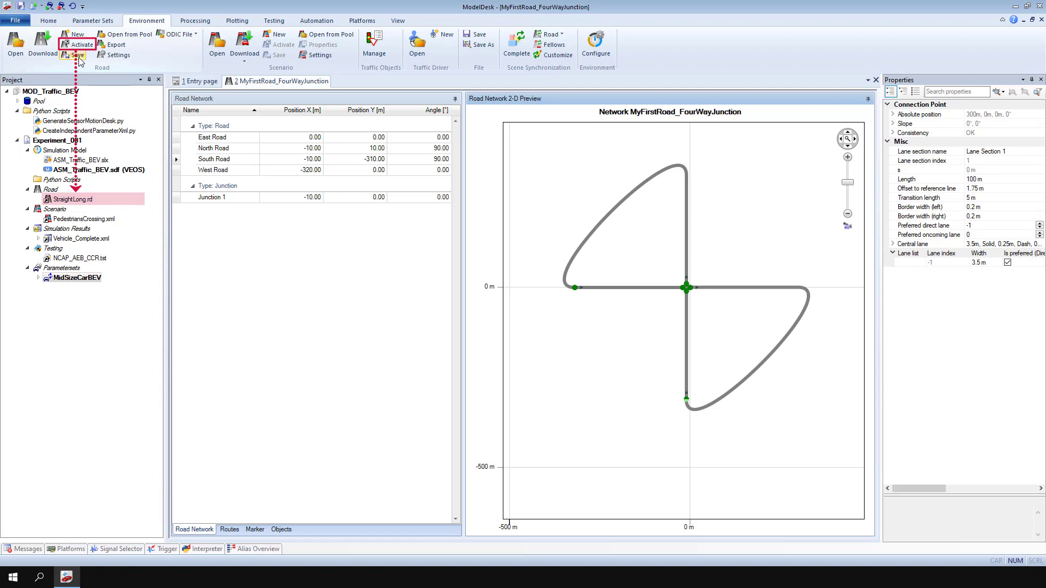
click(82, 45)
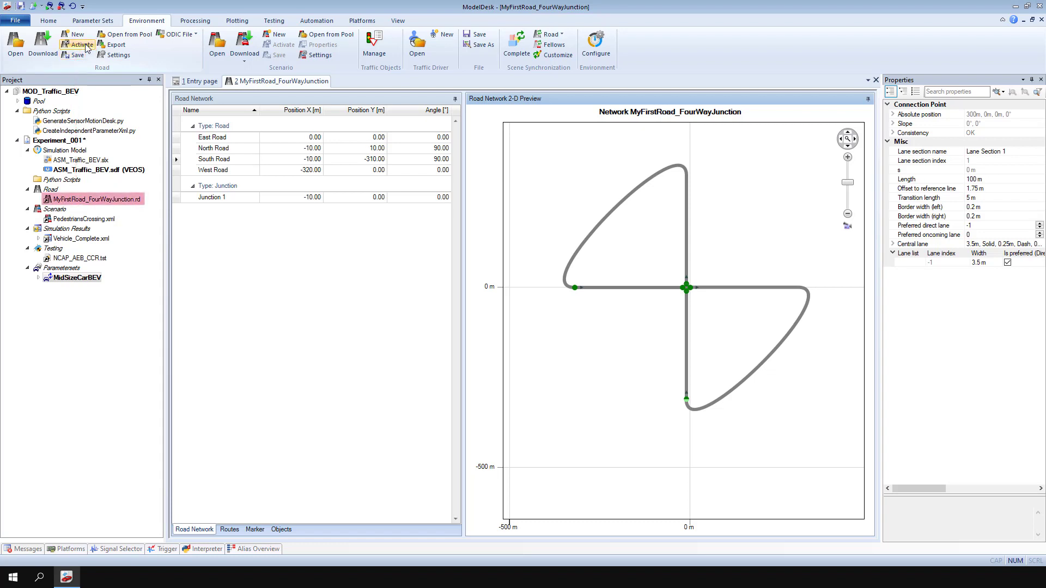